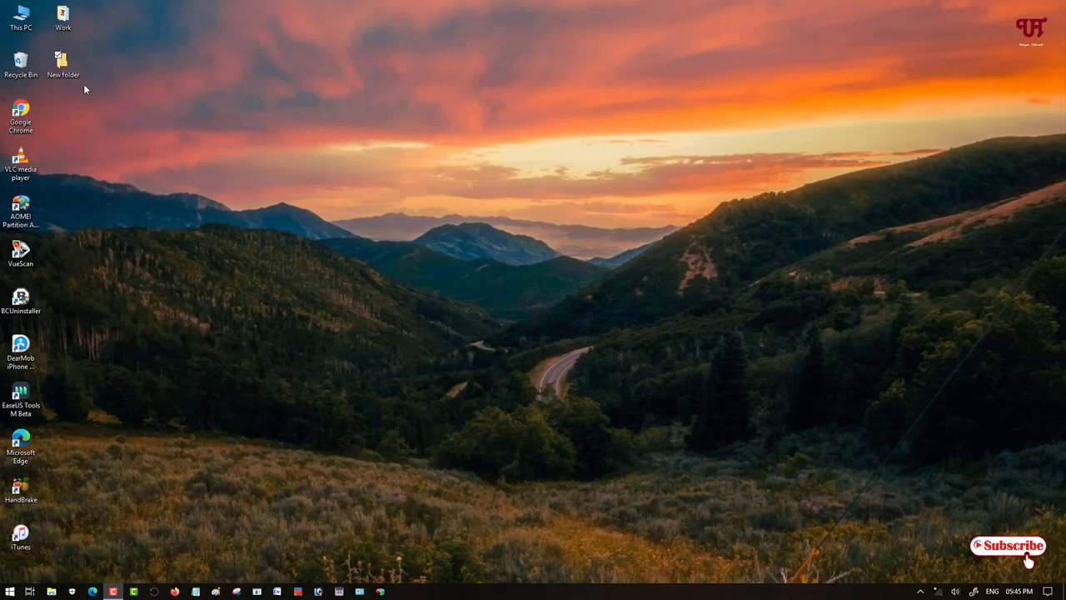
From This PC, open New Volume (G:) Properties and show its Security permissions.
double_click(30, 30)
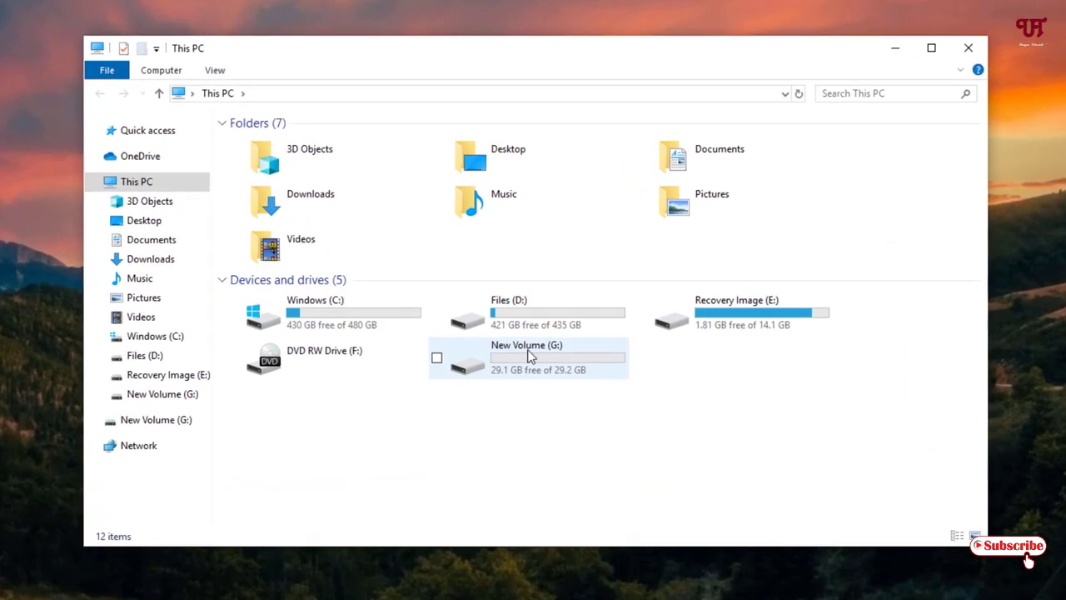
left_click(530, 357)
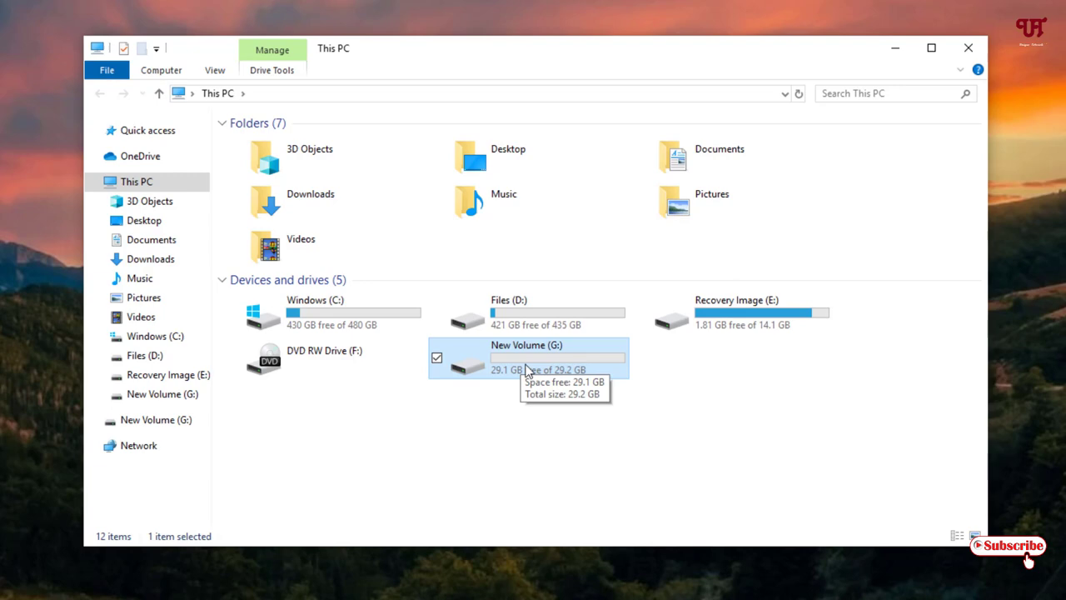
right_click(526, 369)
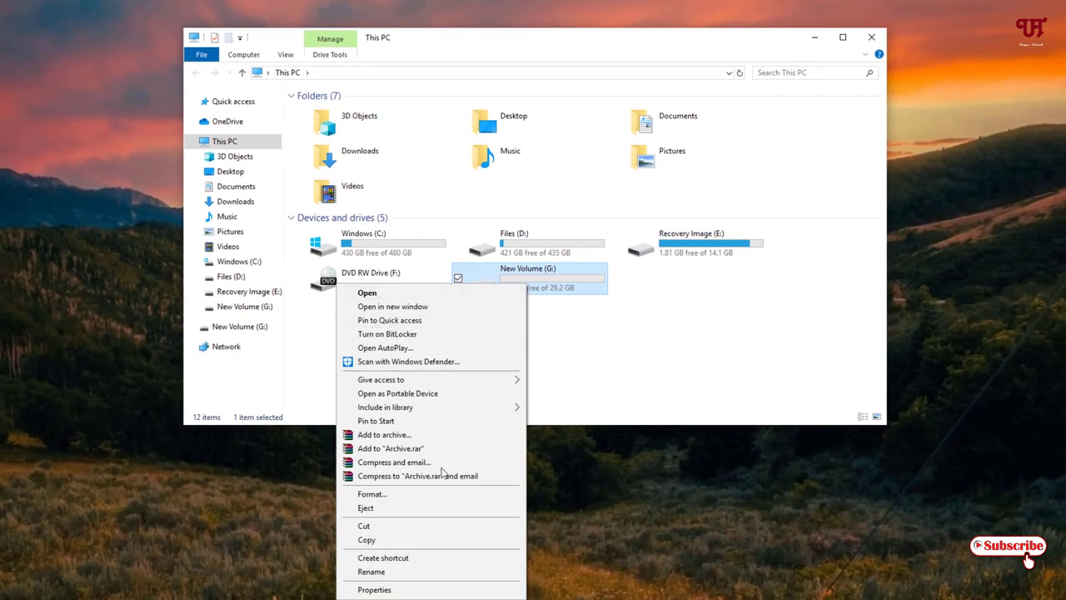
left_click(454, 590)
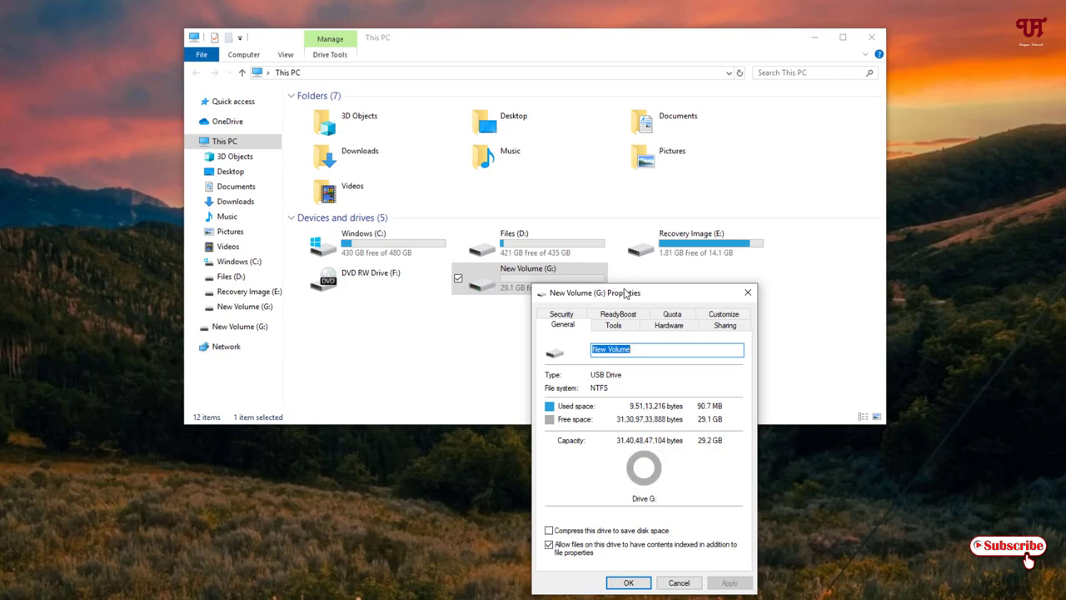
left_click_drag(629, 300, 545, 185)
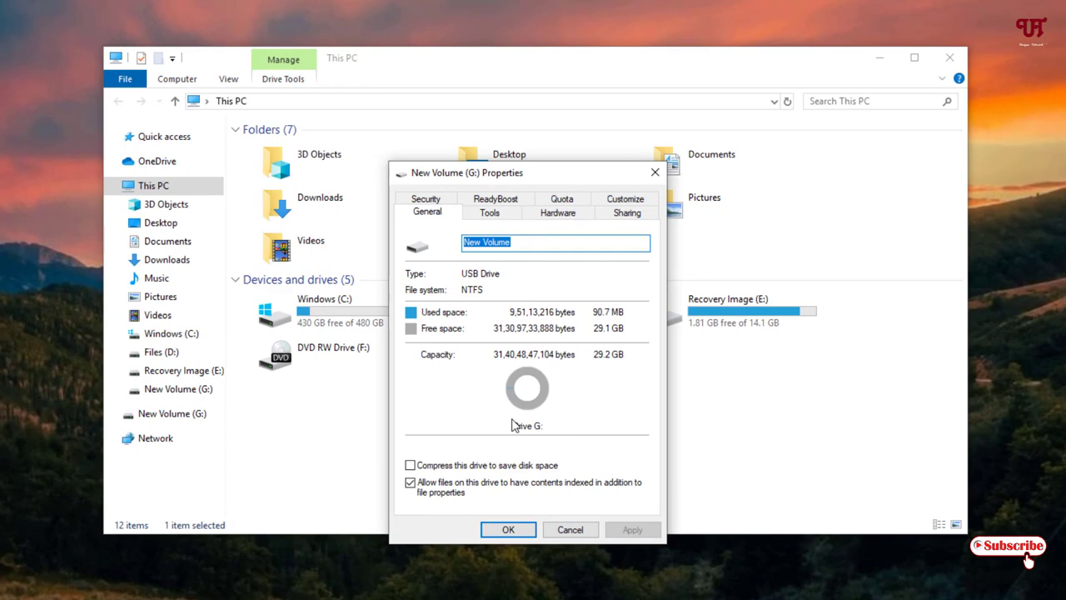
left_click(425, 200)
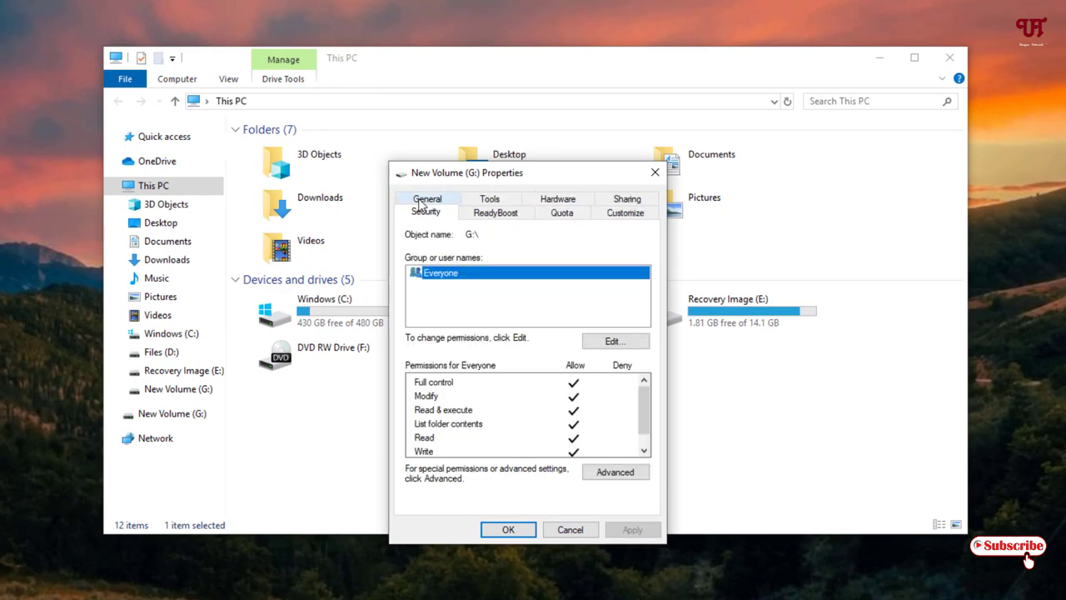
In the permissions editor, switch Everyone's Write permission from Allow to Deny.
left_click(614, 343)
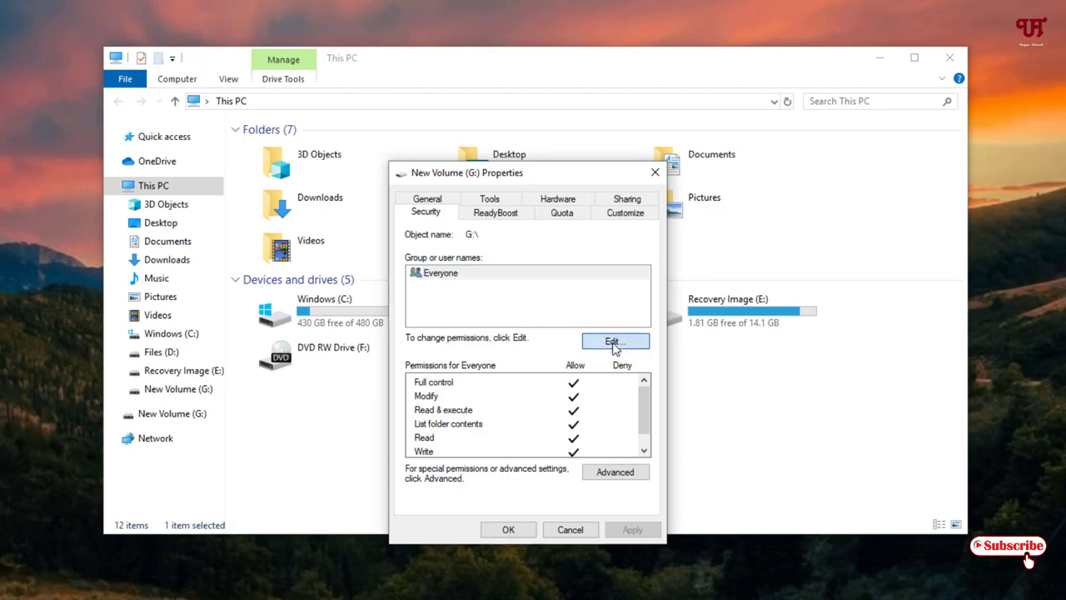
left_click_drag(575, 248, 554, 194)
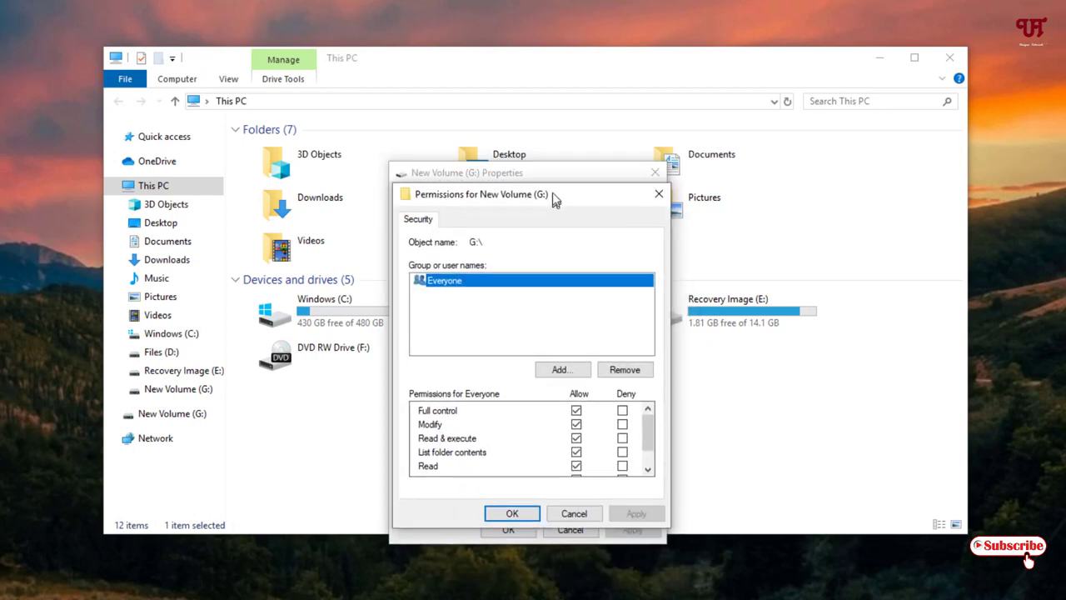
left_click_drag(650, 427, 649, 446)
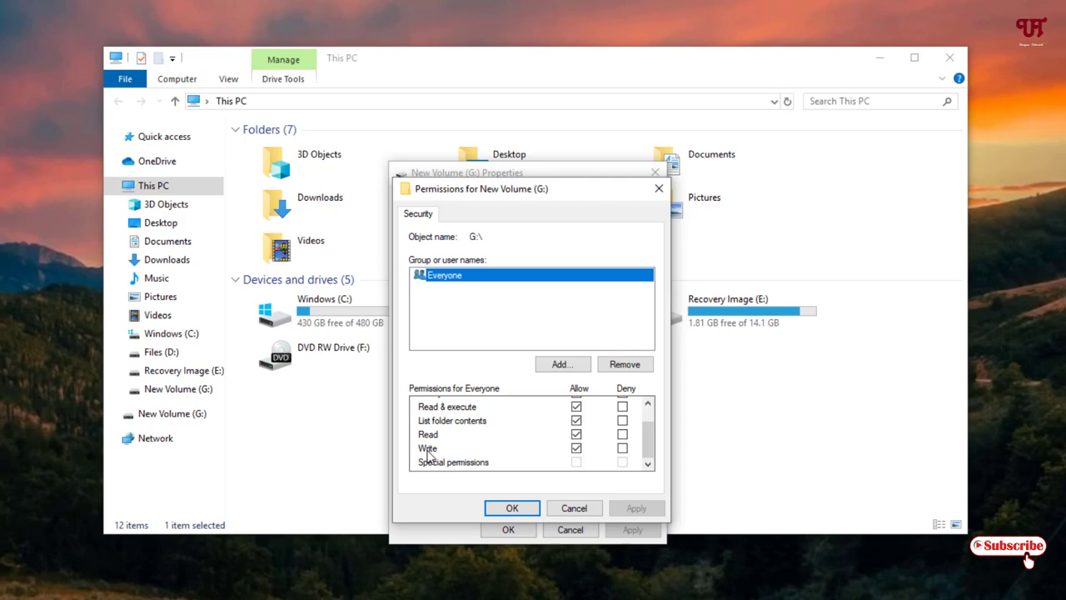
left_click(576, 448)
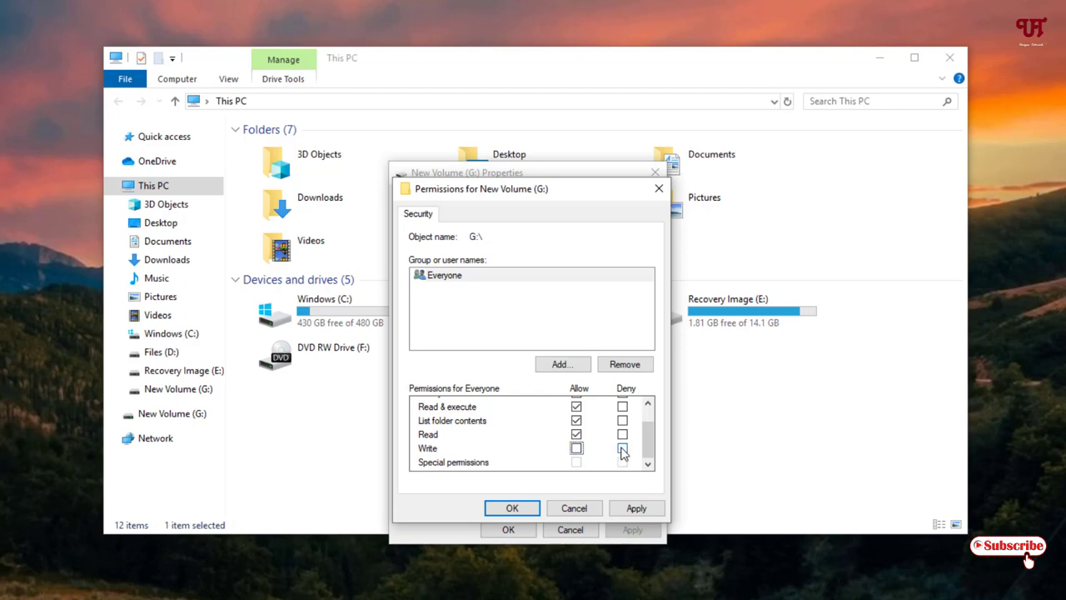
left_click(622, 449)
Apply the Write denial, accept the deny warning and System Volume Information error, and close both dialogs.
left_click(637, 508)
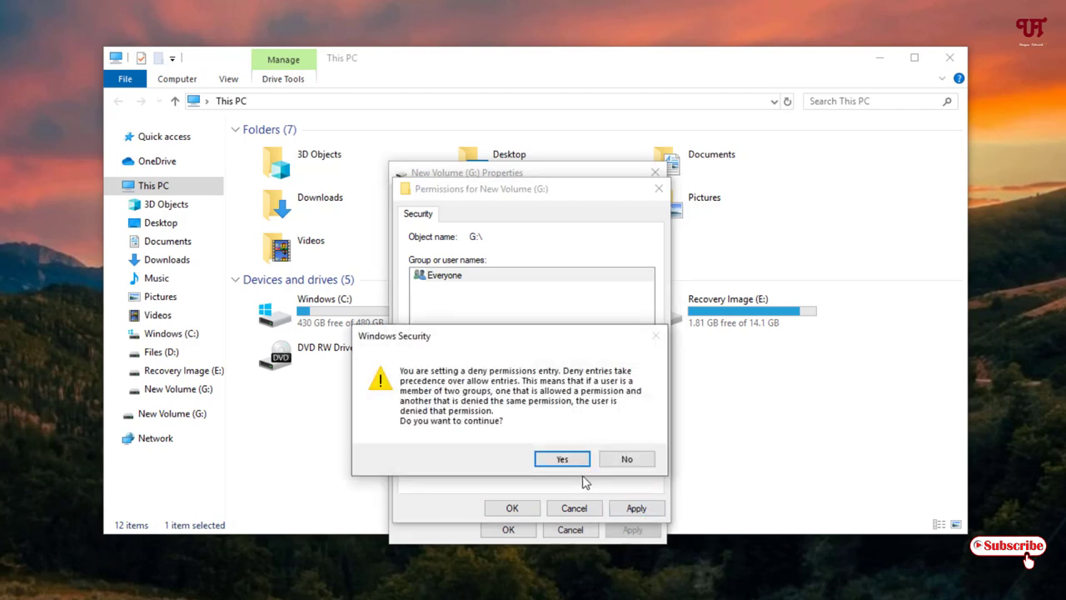
left_click(571, 465)
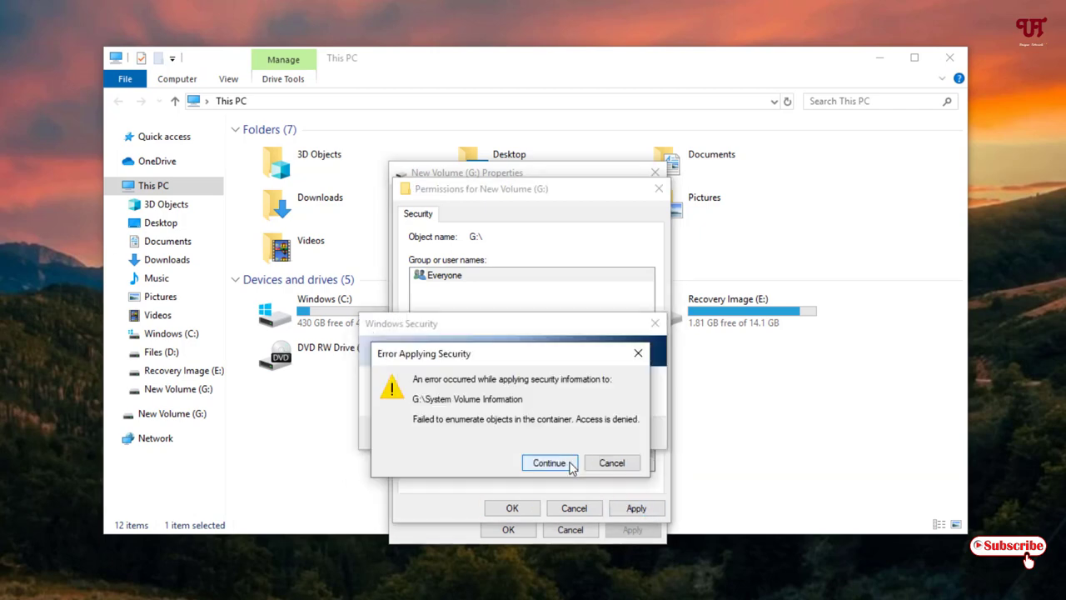
left_click(549, 463)
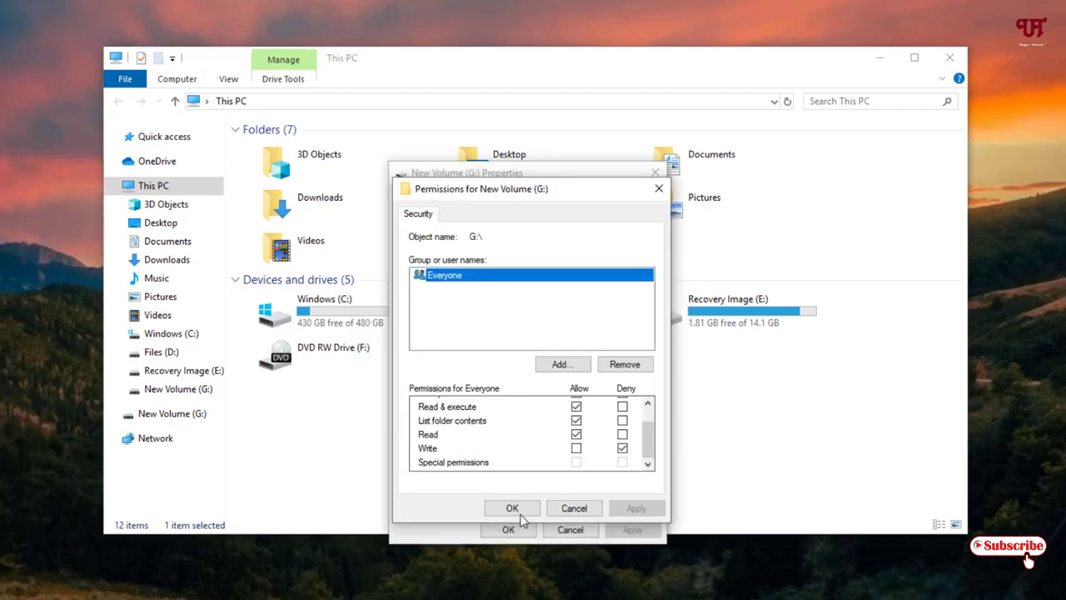
left_click(516, 505)
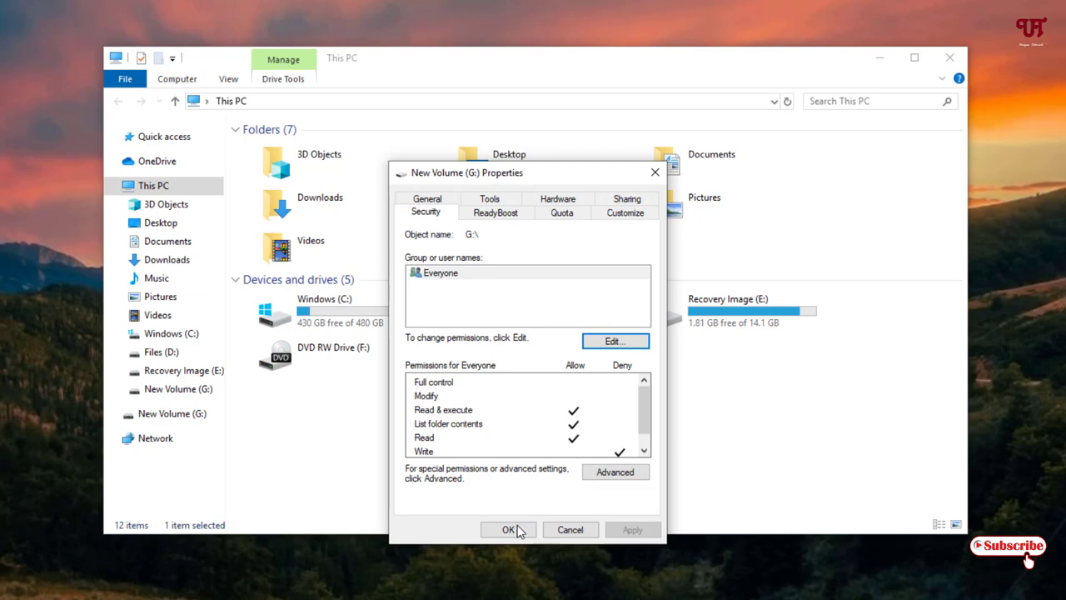
left_click(511, 530)
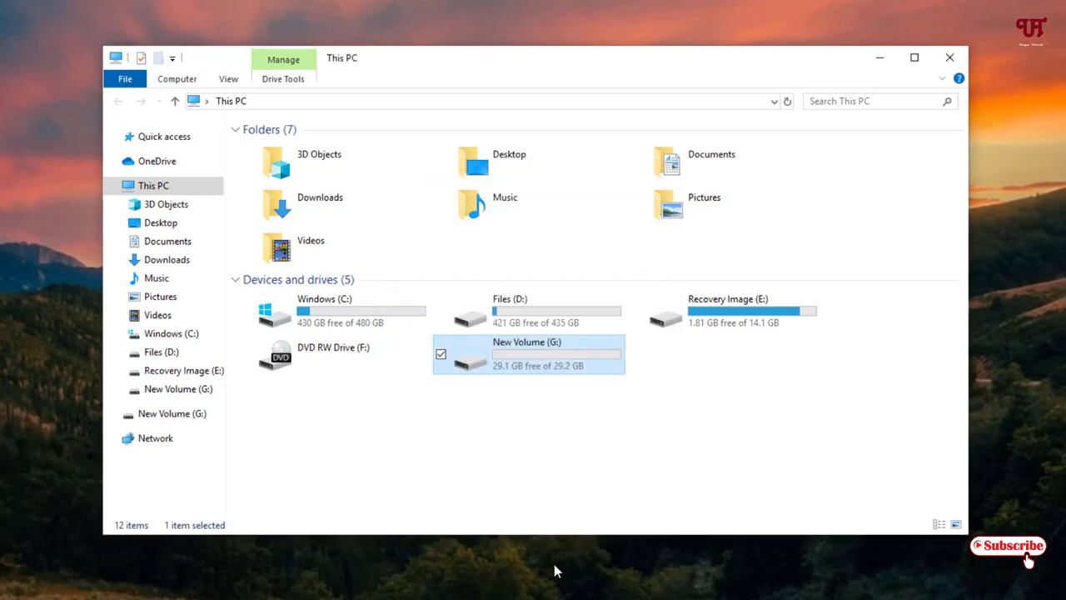
mouse_move(522, 367)
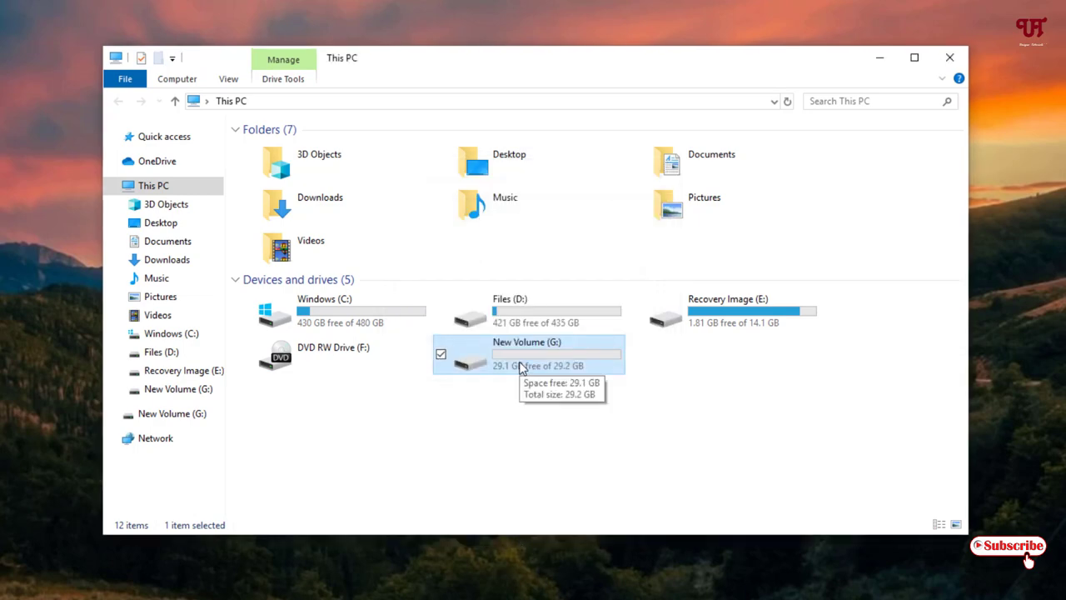
double_click(521, 368)
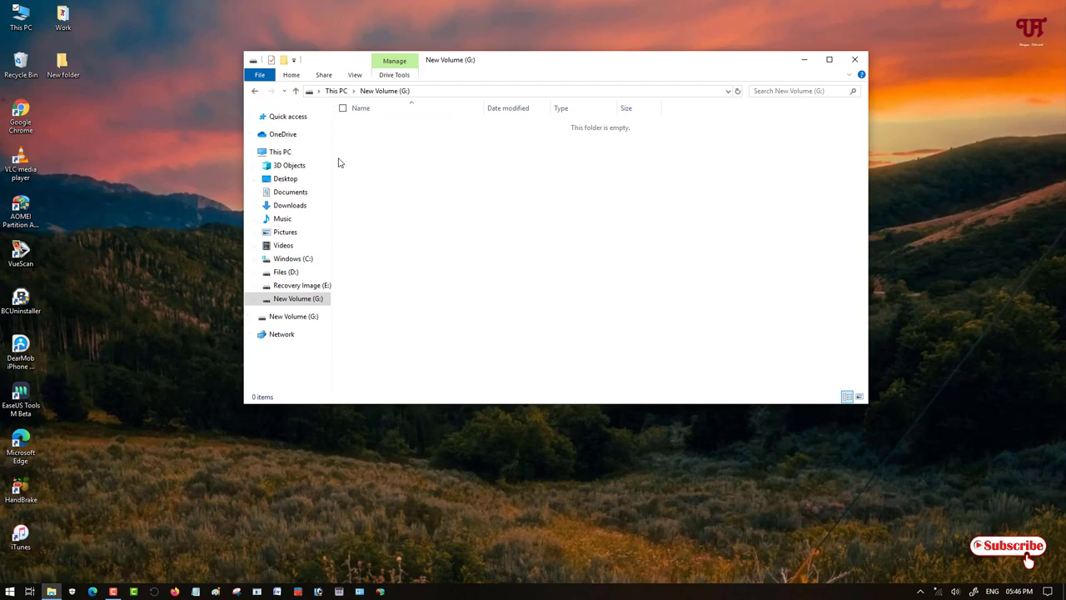
mouse_move(73, 75)
left_mouse_down()
mouse_move(434, 180)
mouse_move(519, 191)
mouse_move(535, 215)
left_mouse_up()
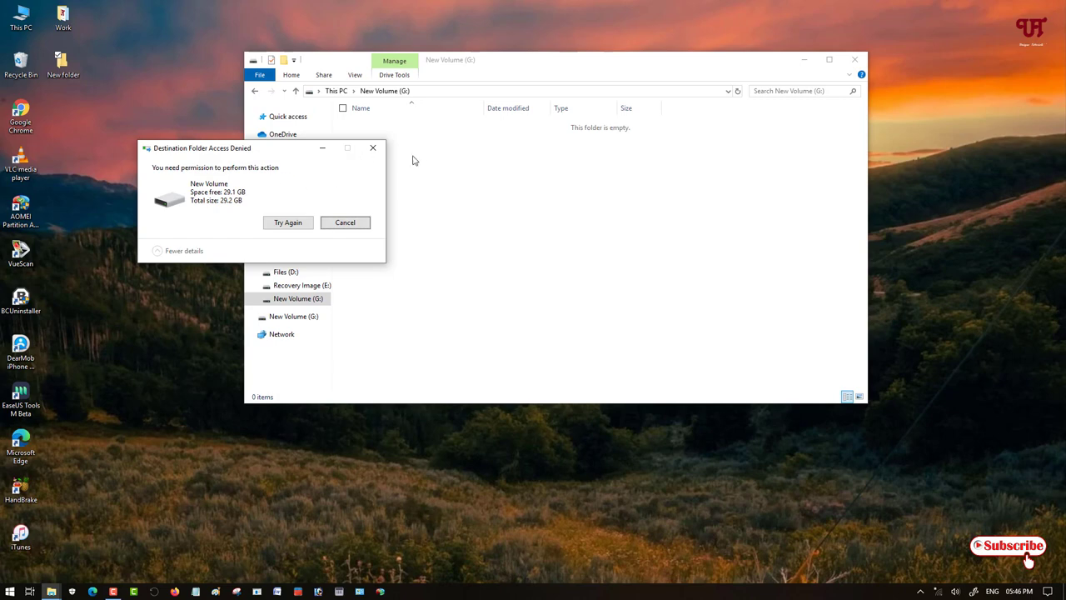
left_click(375, 149)
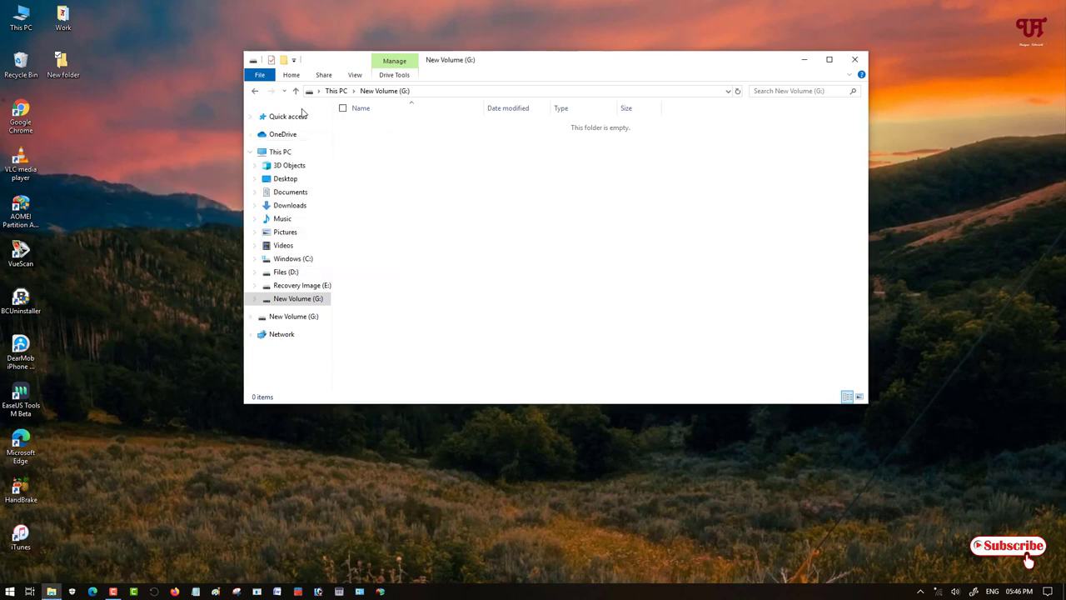
left_click(262, 95)
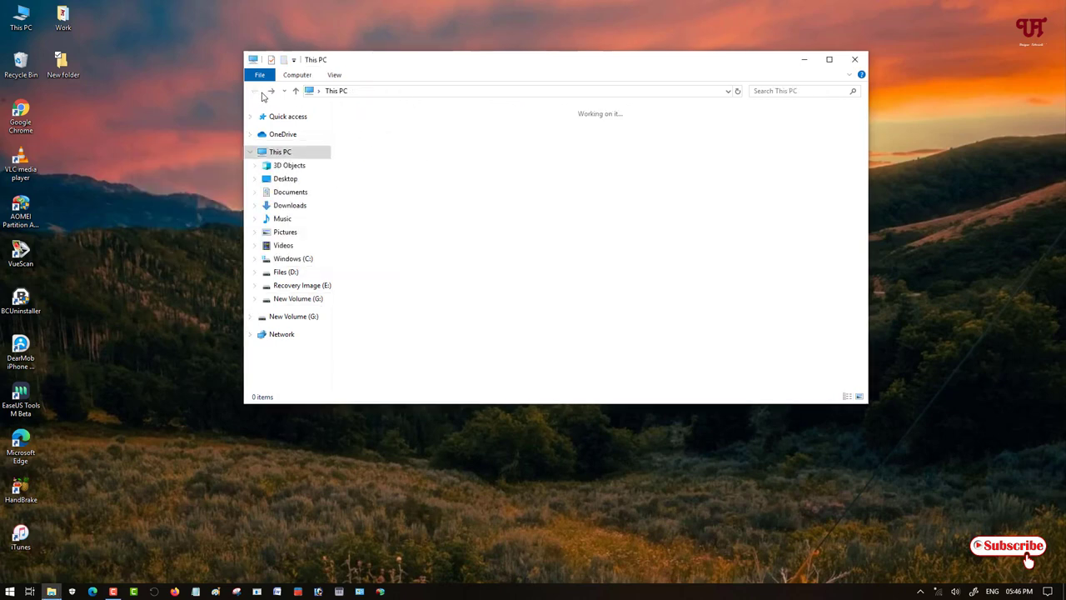
left_click(585, 339)
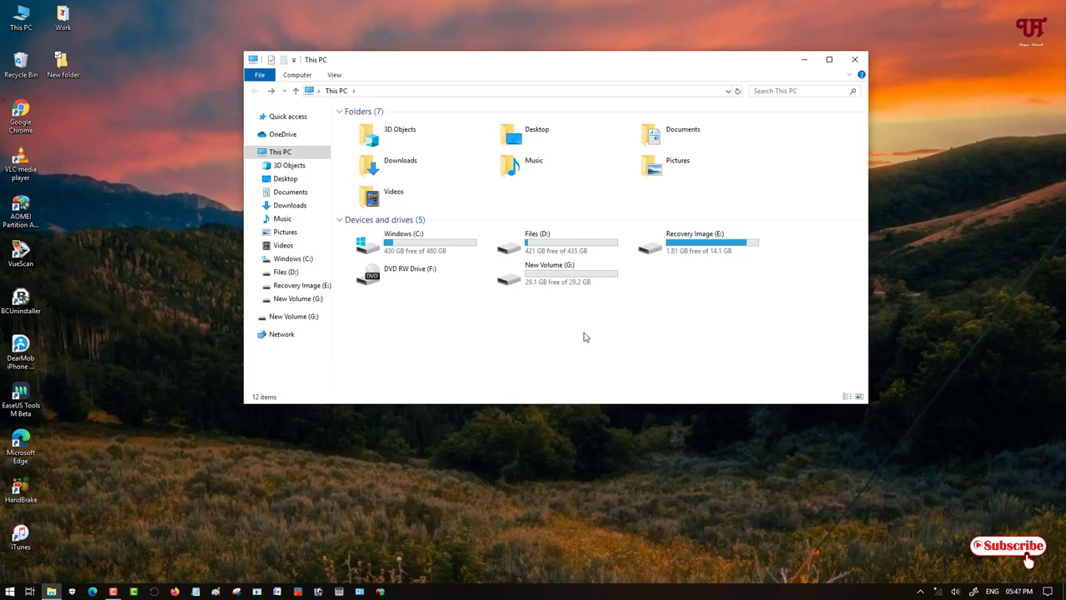
double_click(557, 283)
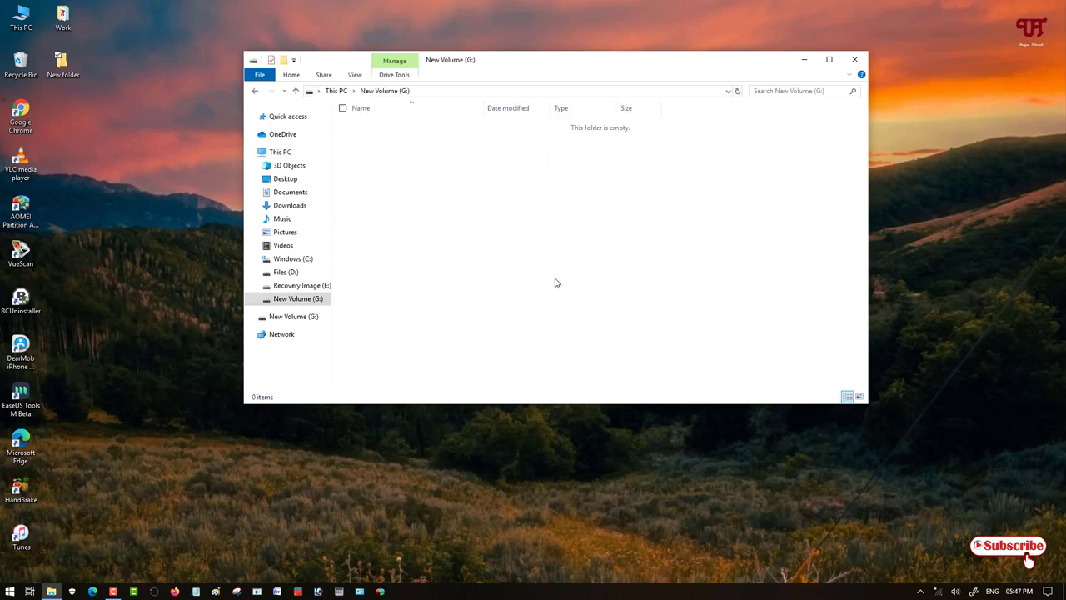
left_click(257, 91)
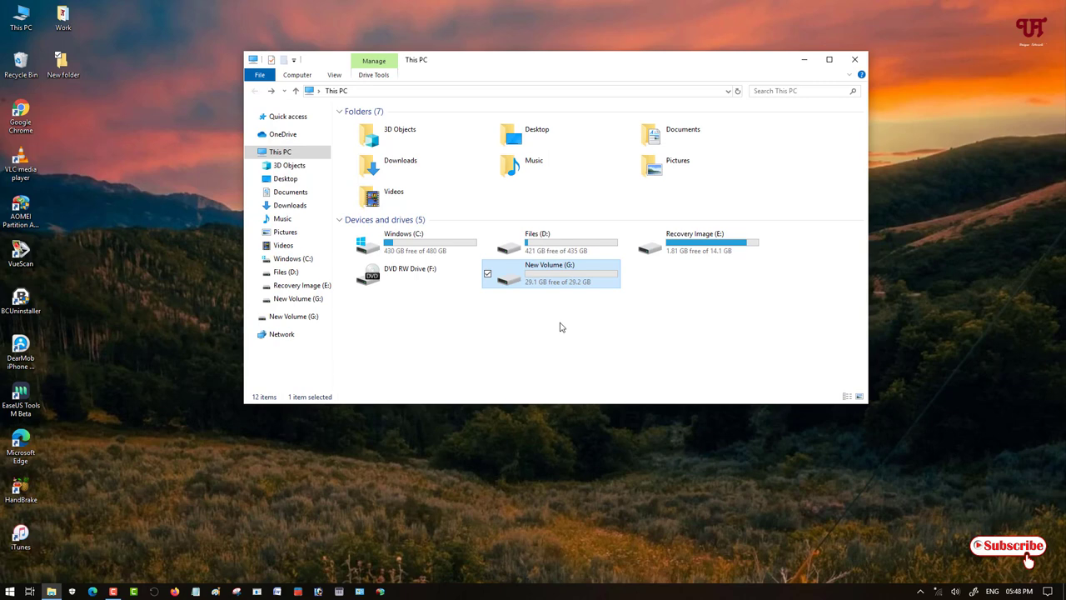
double_click(548, 285)
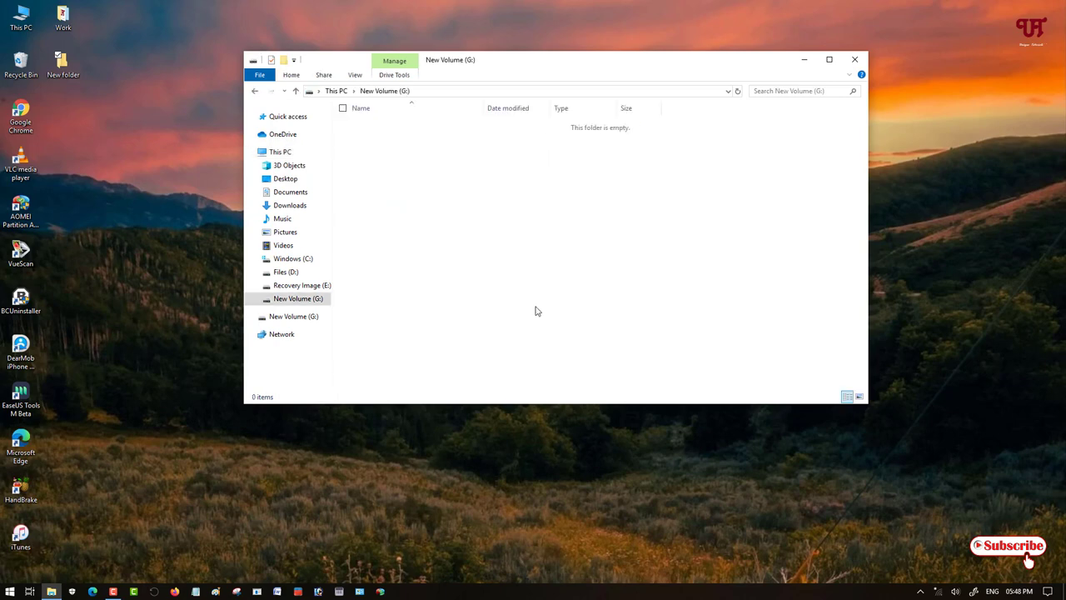
left_click(257, 93)
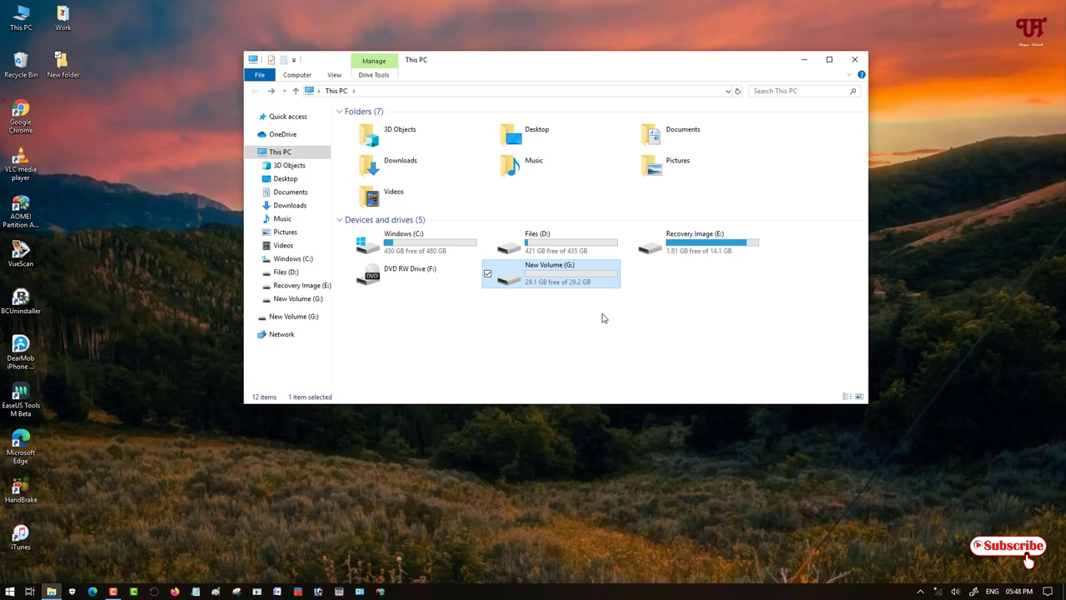
Dismiss the New Volume (G:) context menu without choosing anything, then close File Explorer.
right_click(564, 282)
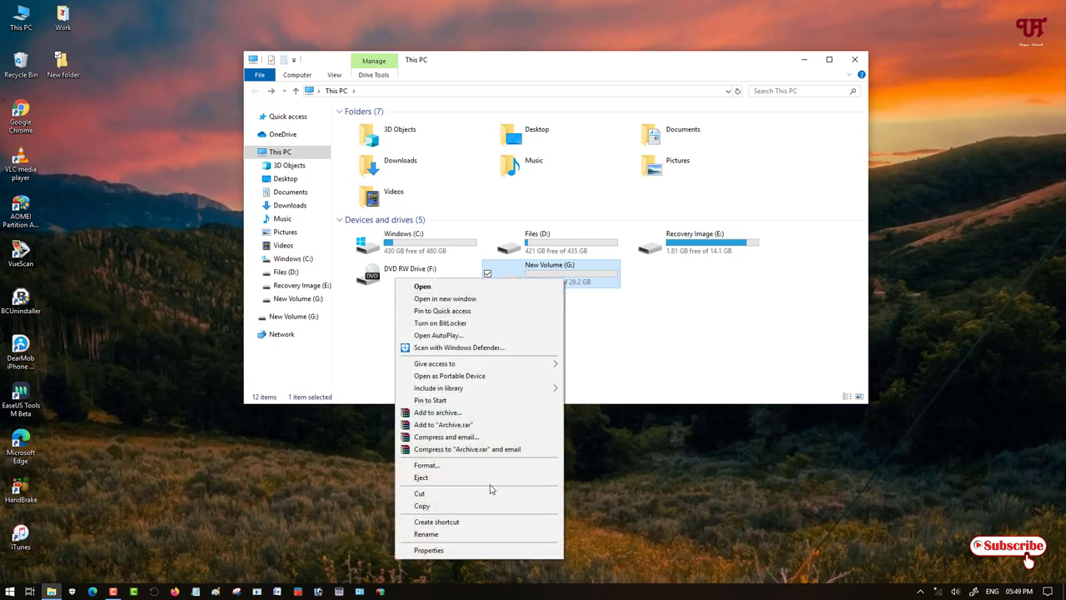
left_click(620, 365)
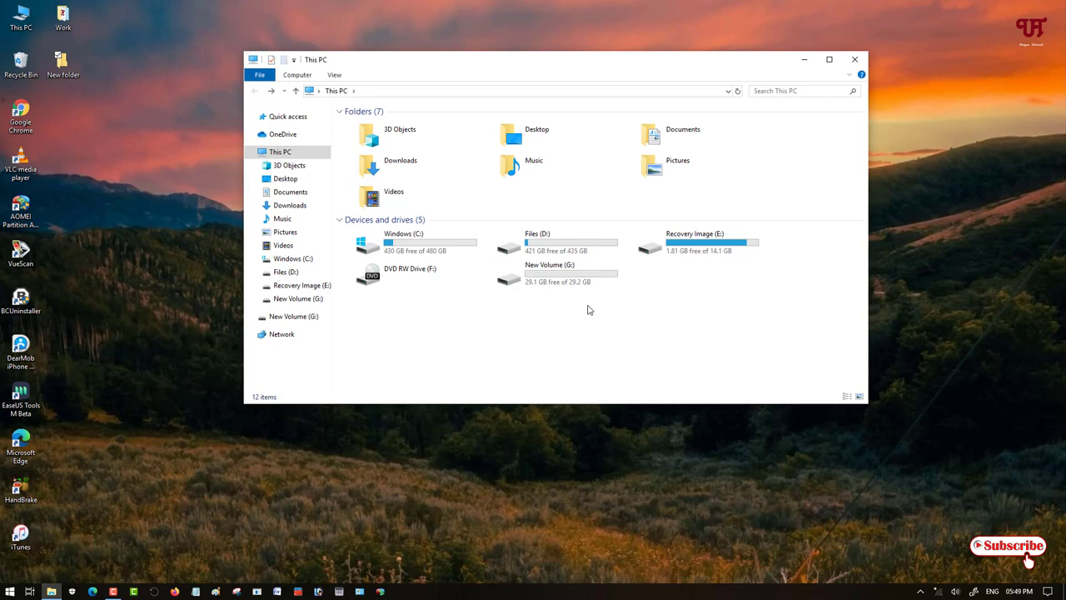
left_click(856, 59)
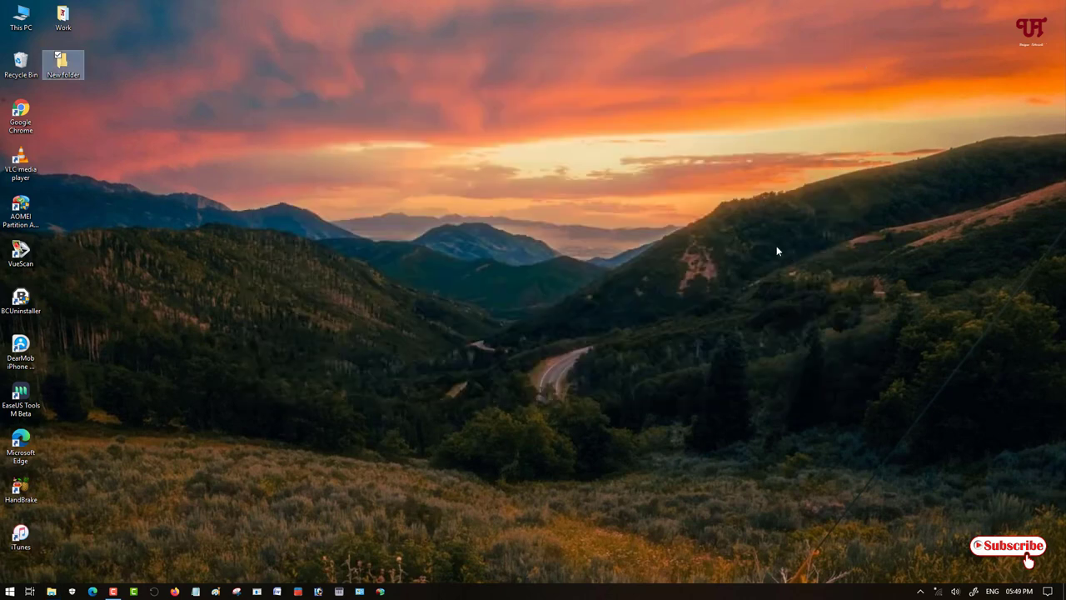